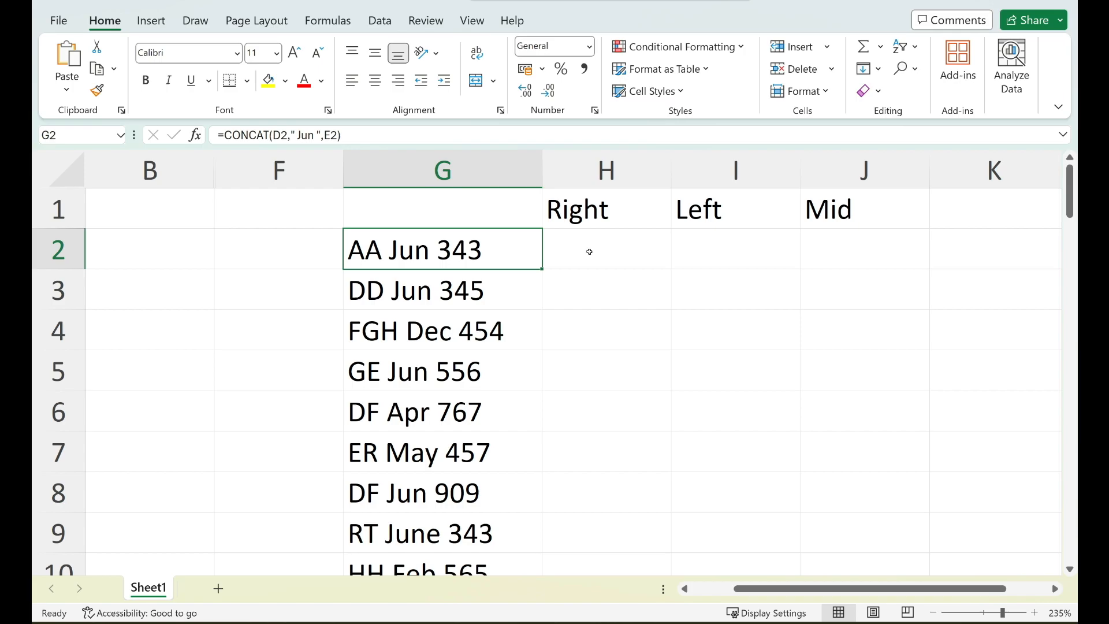
Enter =RIGHT(G2,3) in H2 to extract the last three characters, and fill it down the Right column.
click(588, 251)
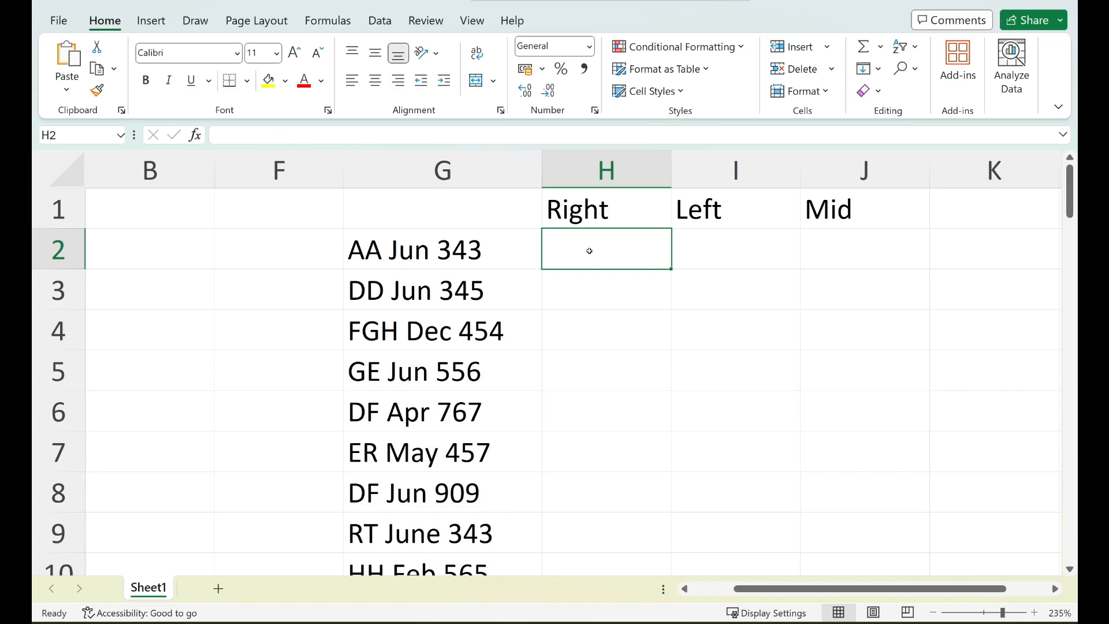
text(=)
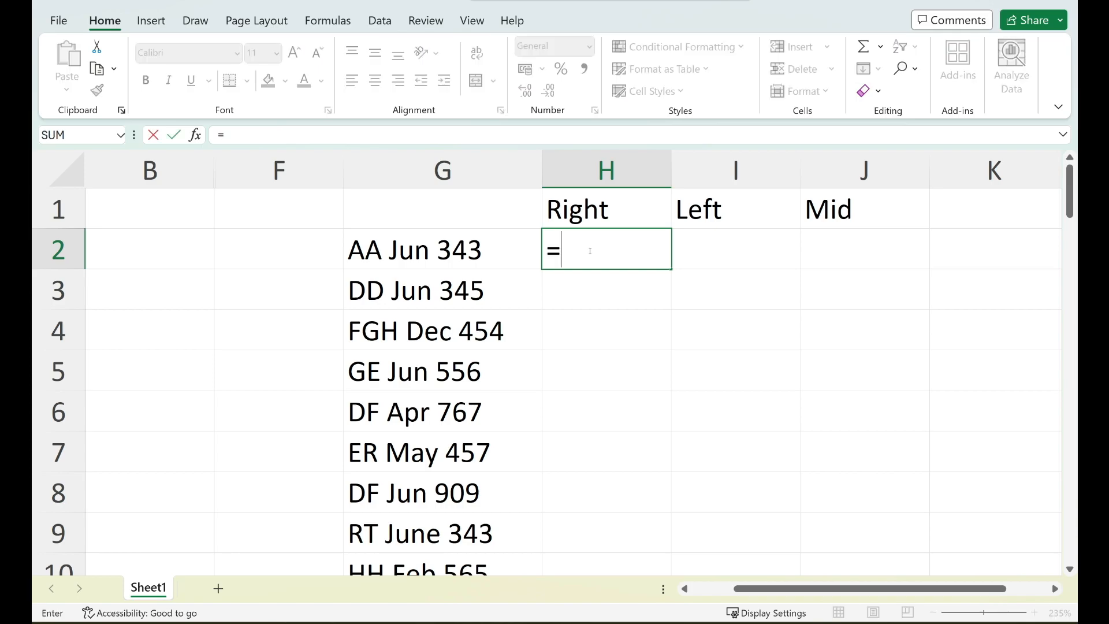
text(rig)
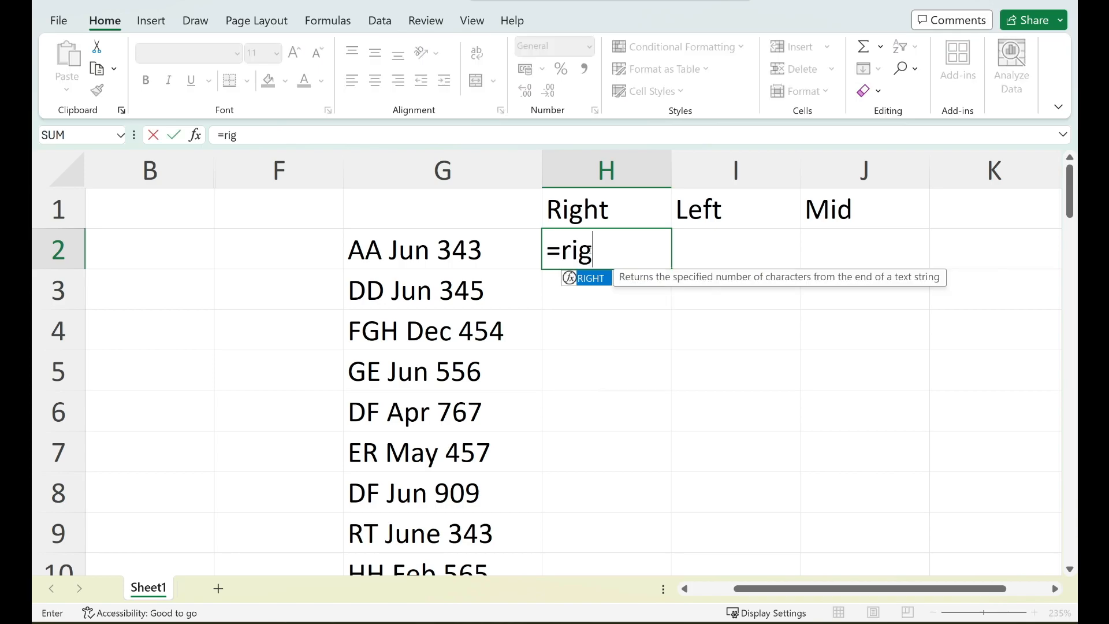
text(ht()
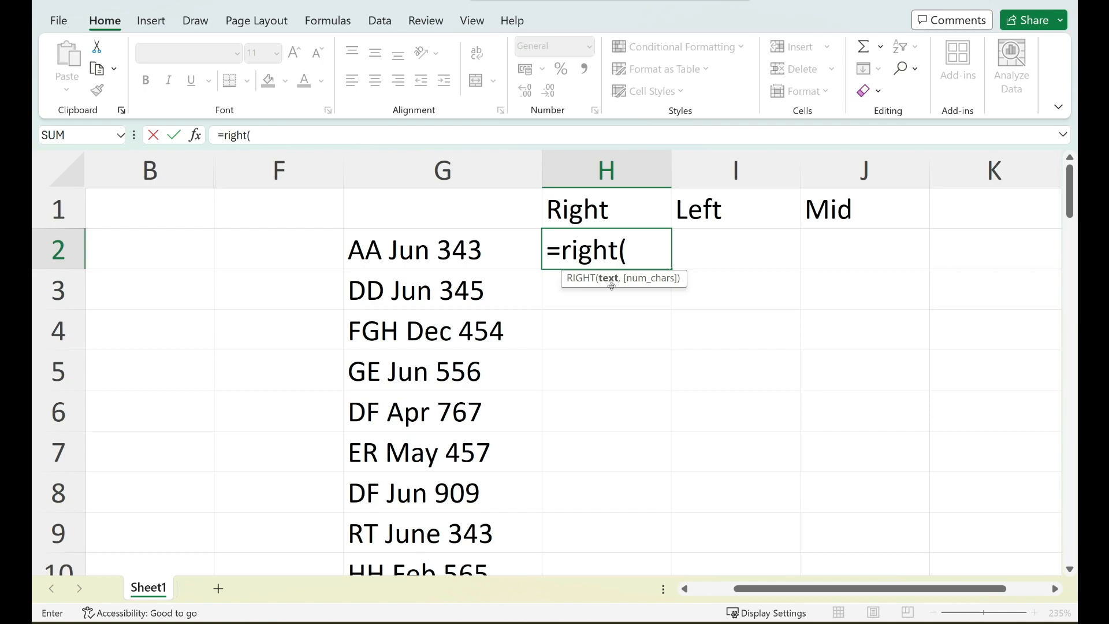
click(488, 245)
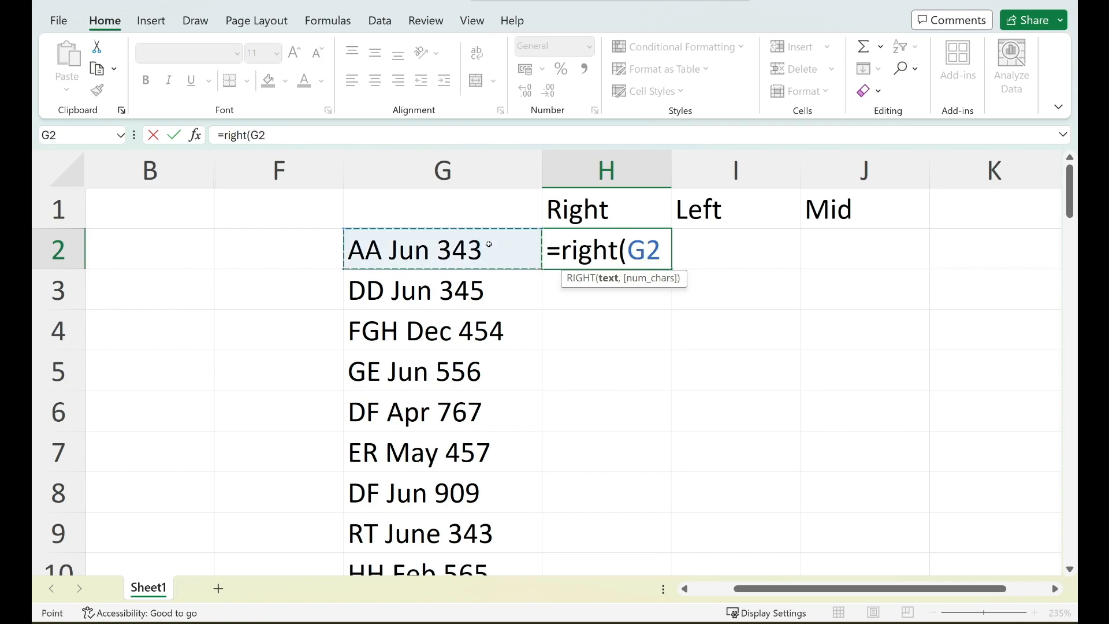
text(,)
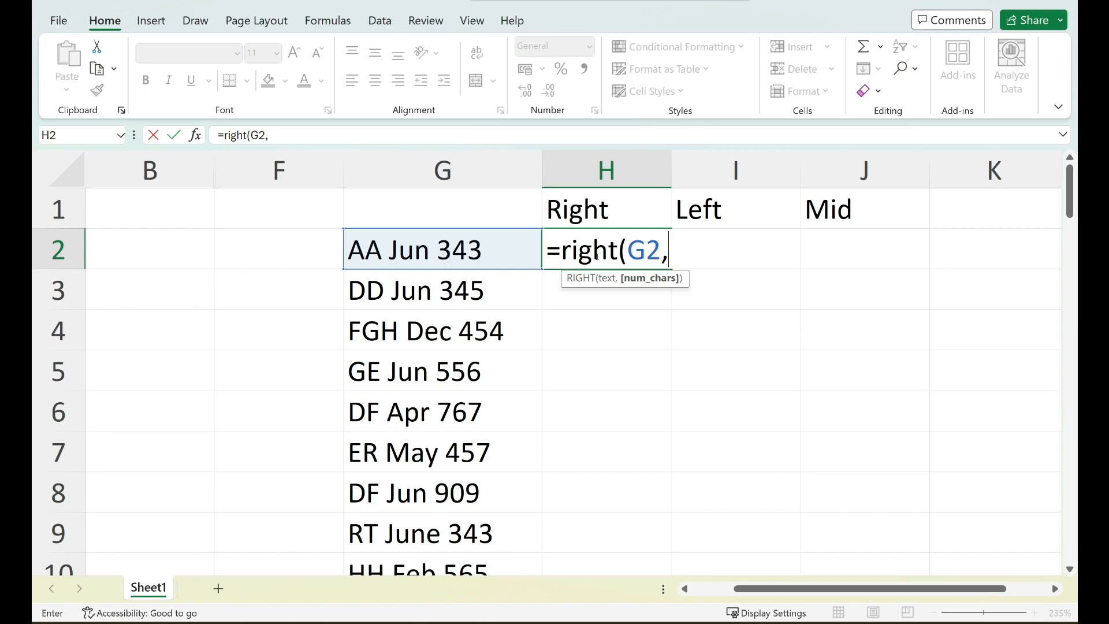
text(3))
key(Return)
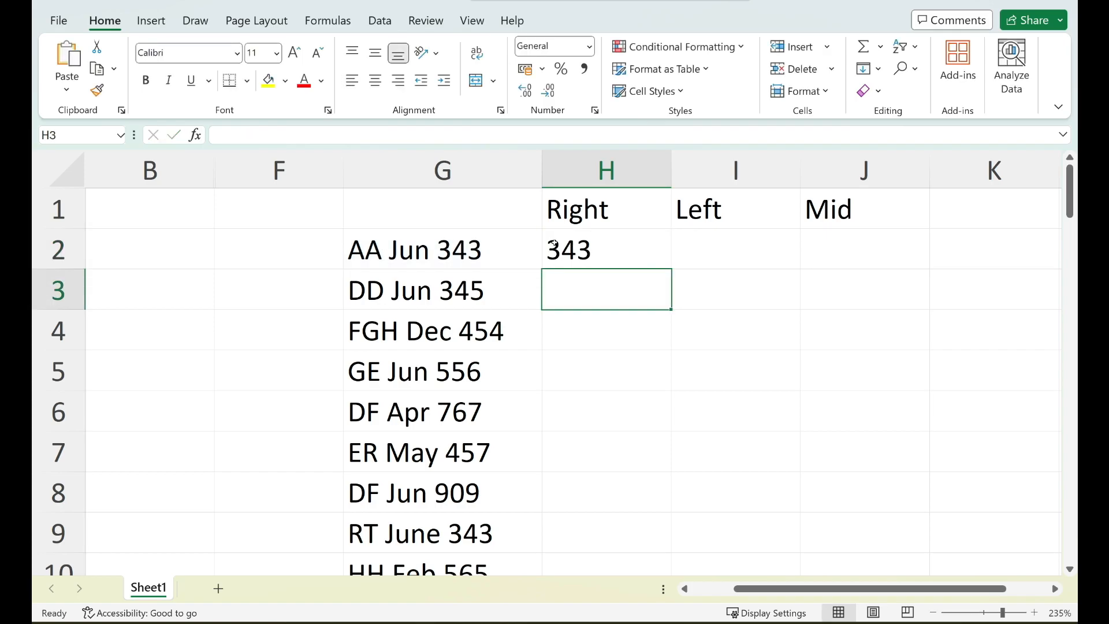
click(613, 250)
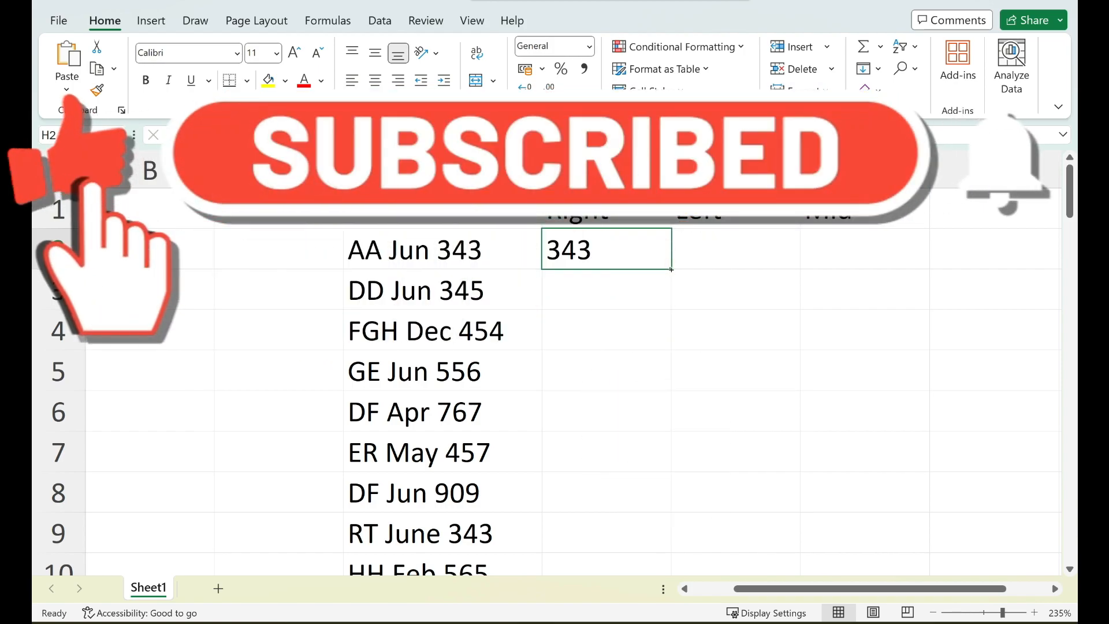
double_click(671, 269)
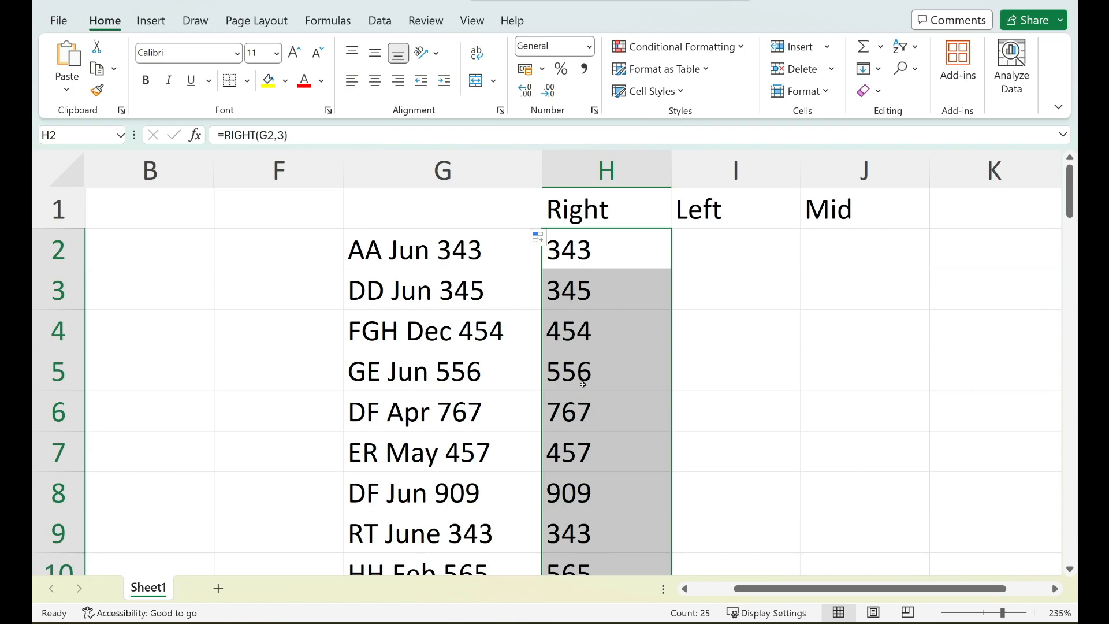
Enter =LEFT(G2,2) in I2 to extract the first two characters, and fill it down the Left column.
click(727, 251)
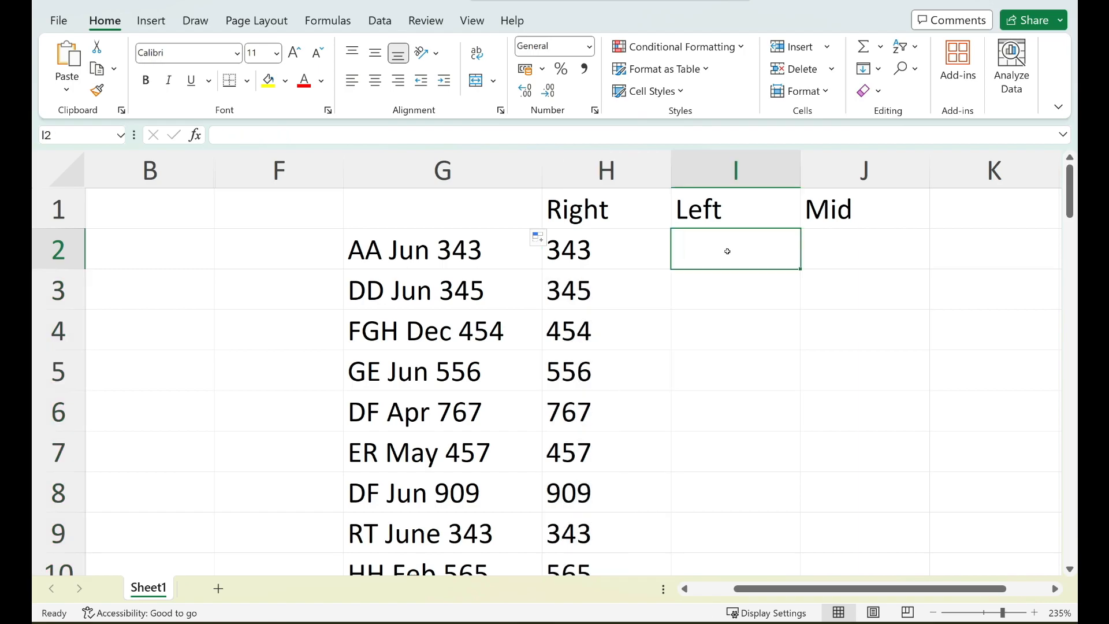
text(=)
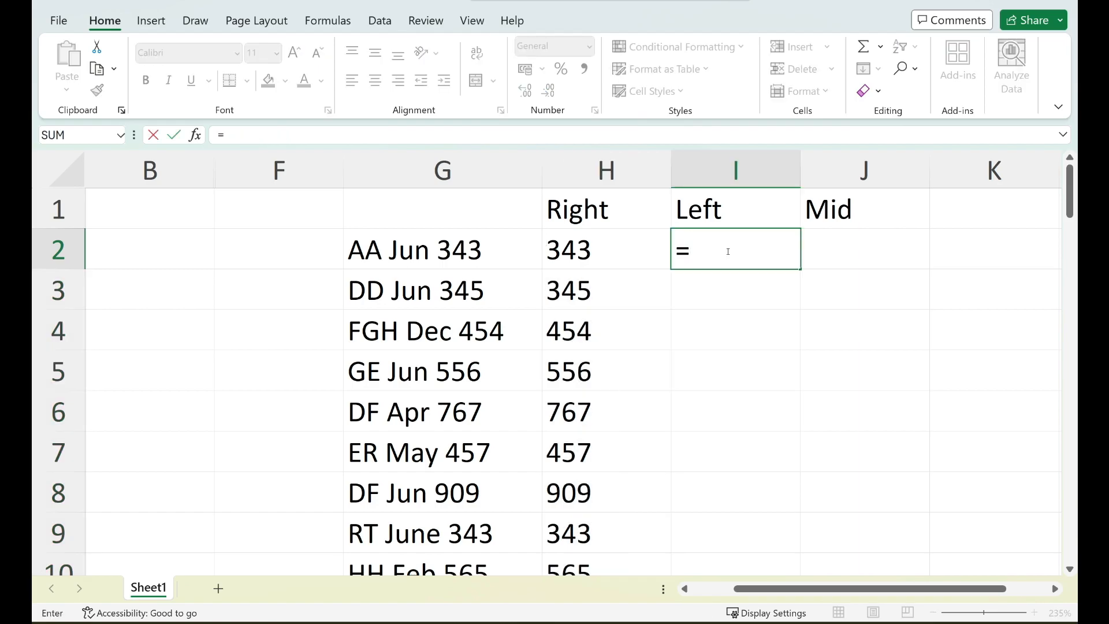
text(l)
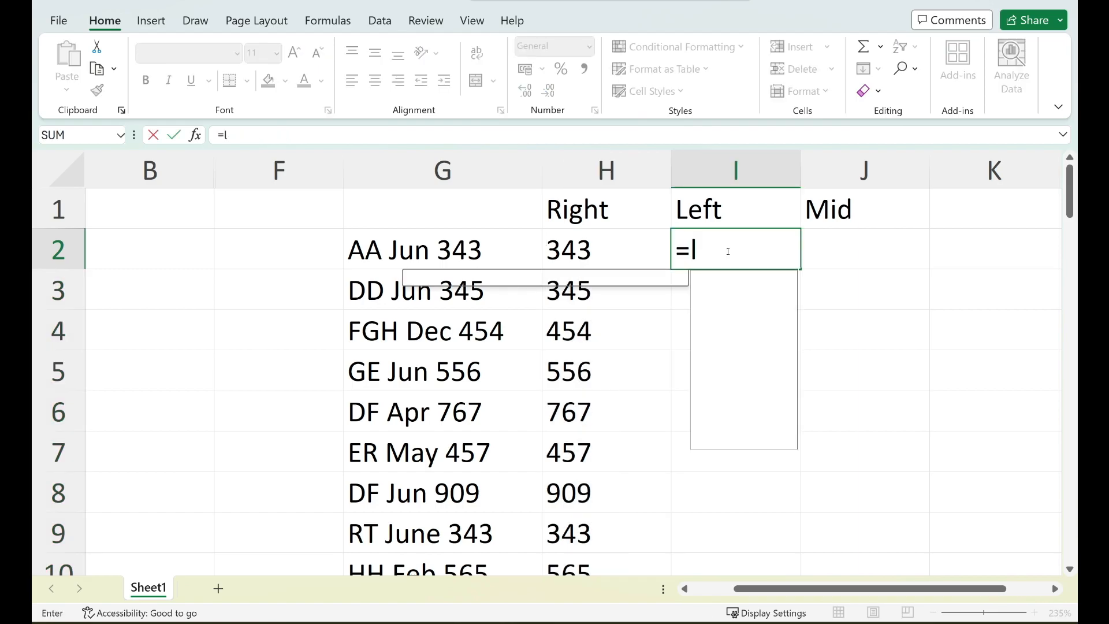
text(eft()
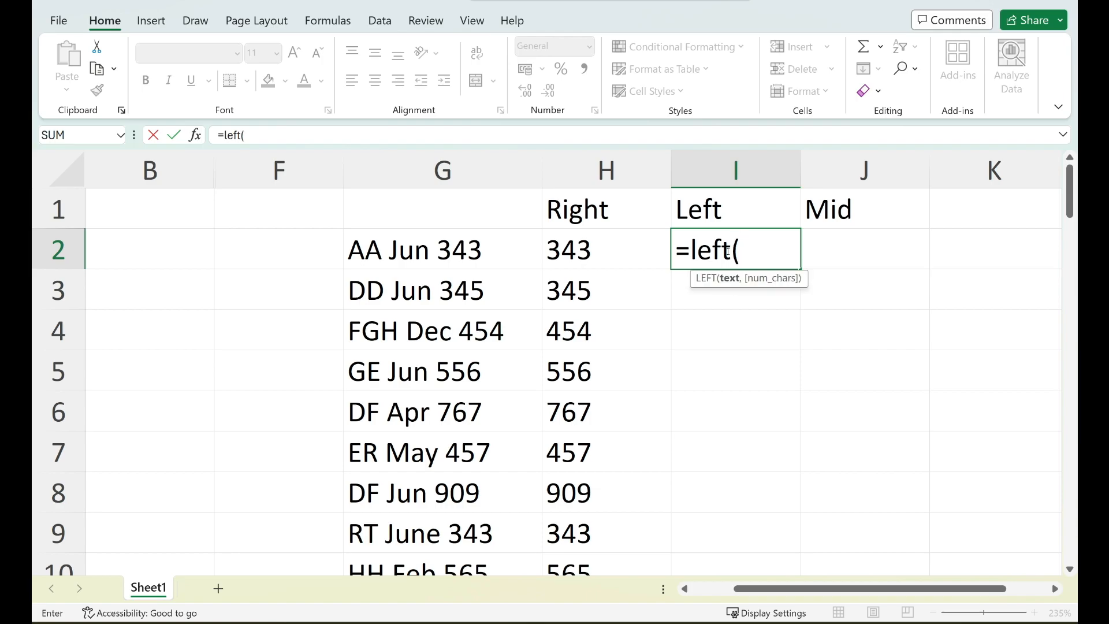
click(493, 254)
click(493, 255)
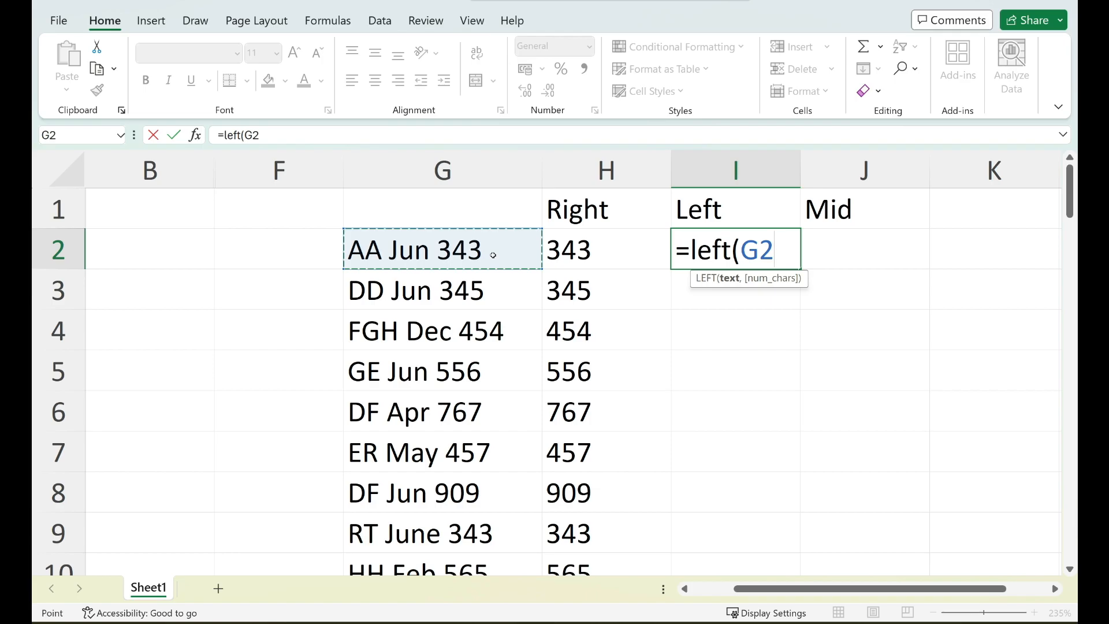
text(,)
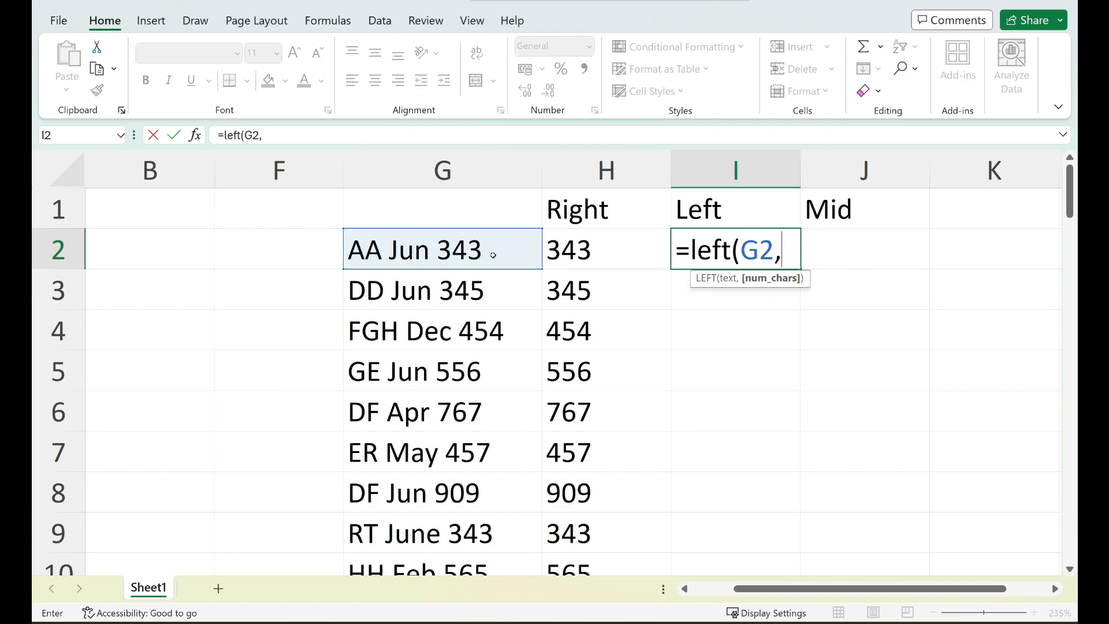
text(2))
key(Return)
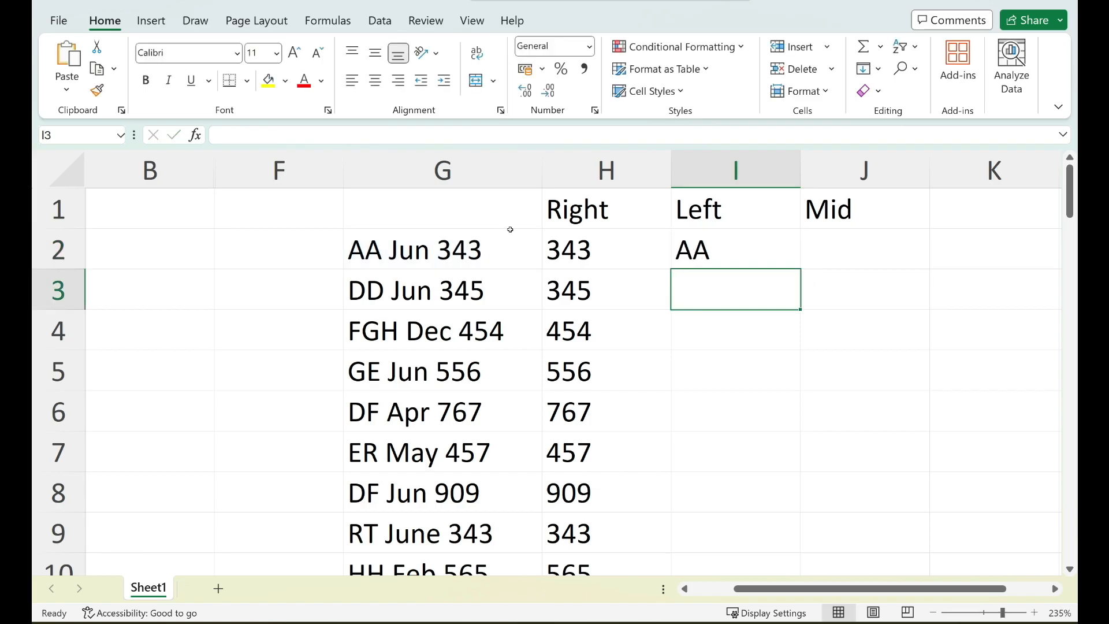
click(759, 244)
double_click(801, 269)
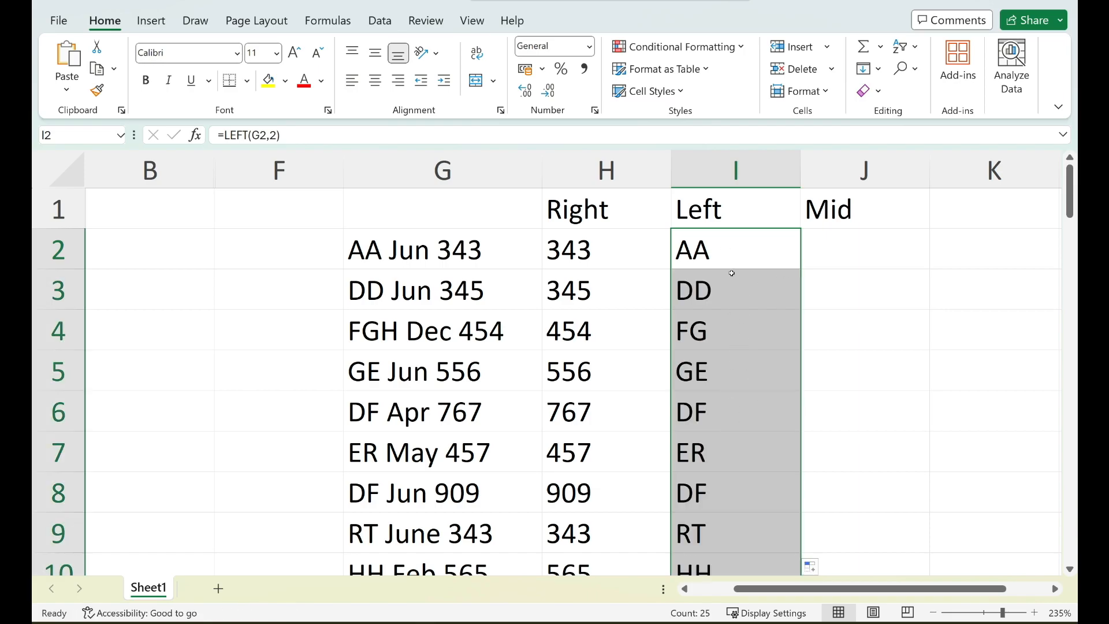
click(726, 292)
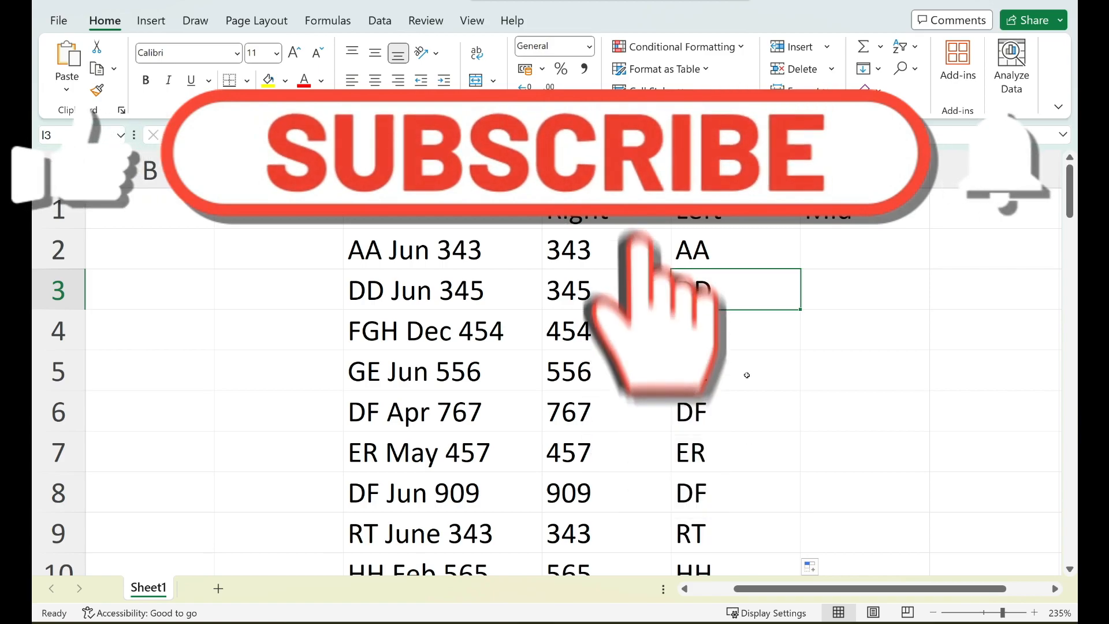
Enter =MID(G2,4,3) in J2 to extract three characters starting at position 4, and fill it down the Mid column.
click(853, 247)
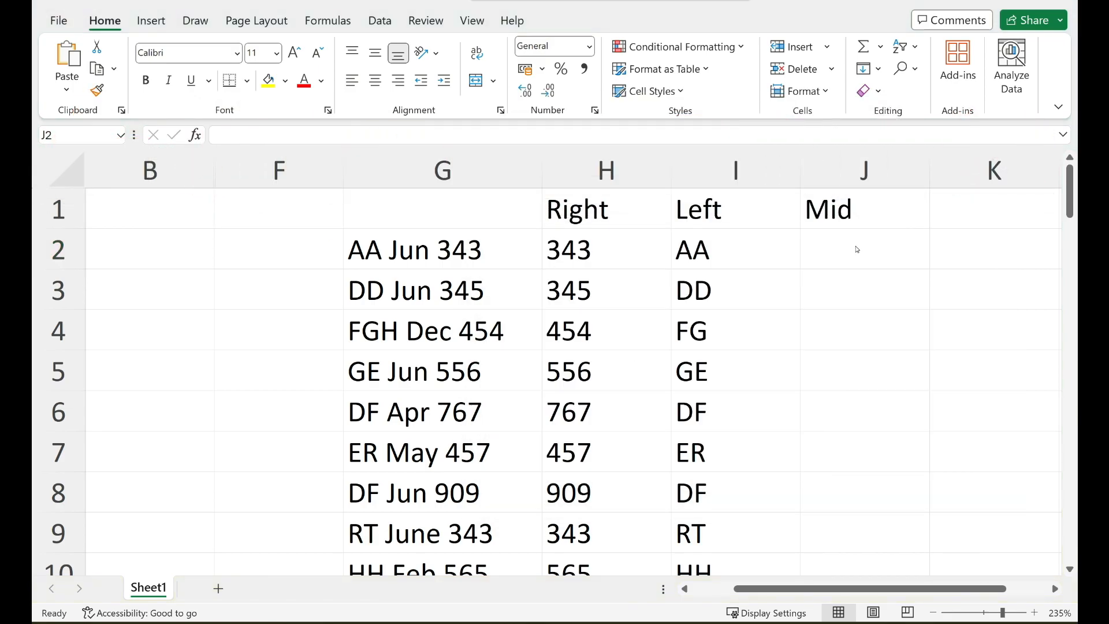
click(857, 258)
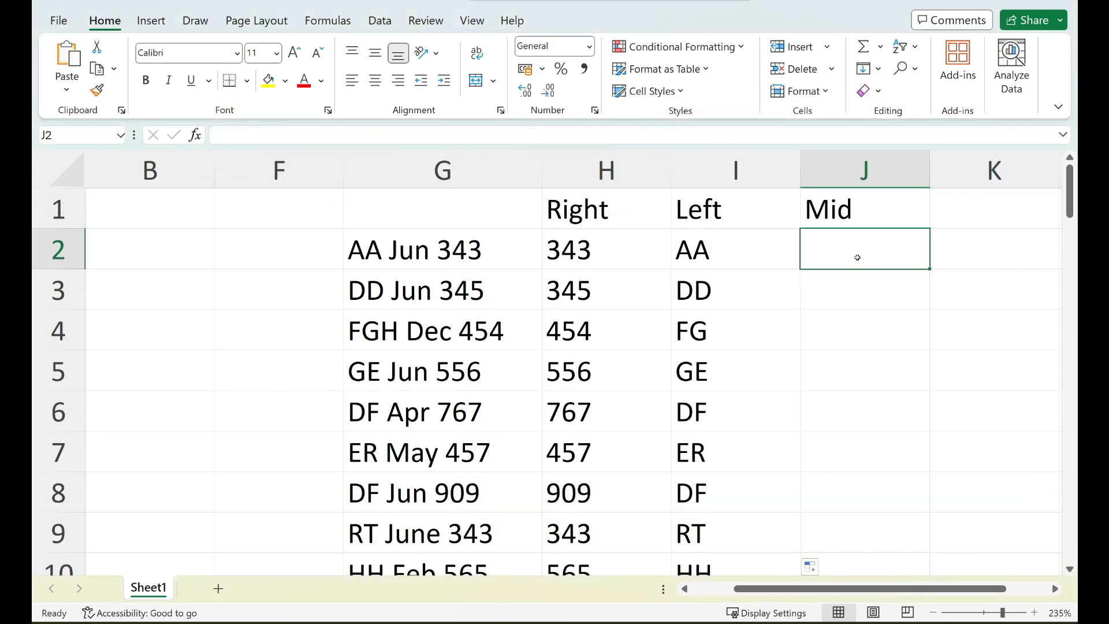
text(=)
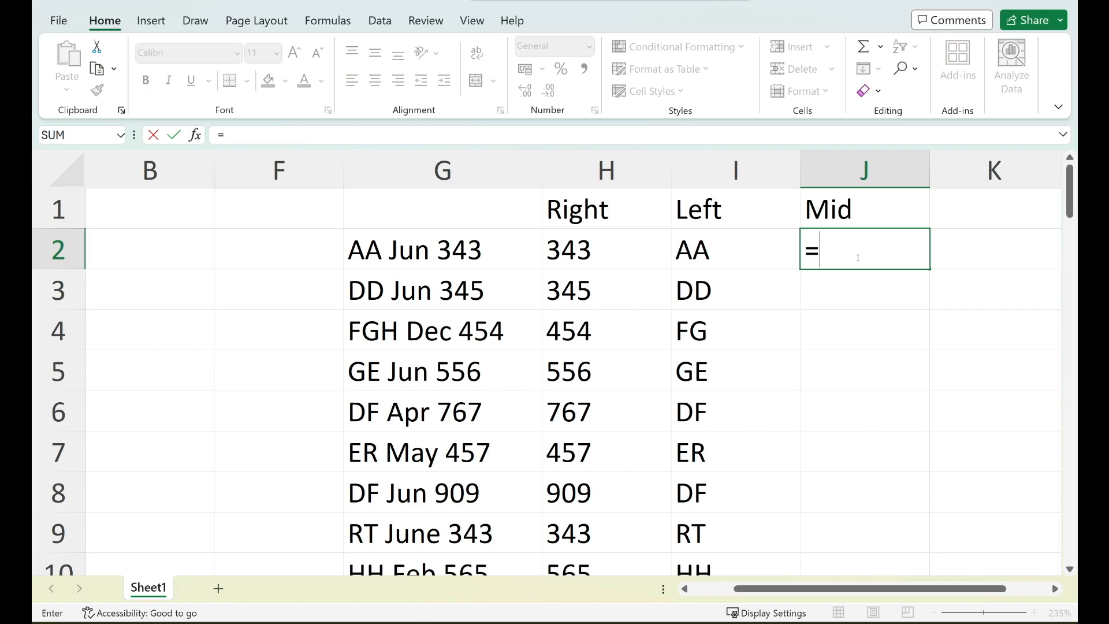
text(mid()
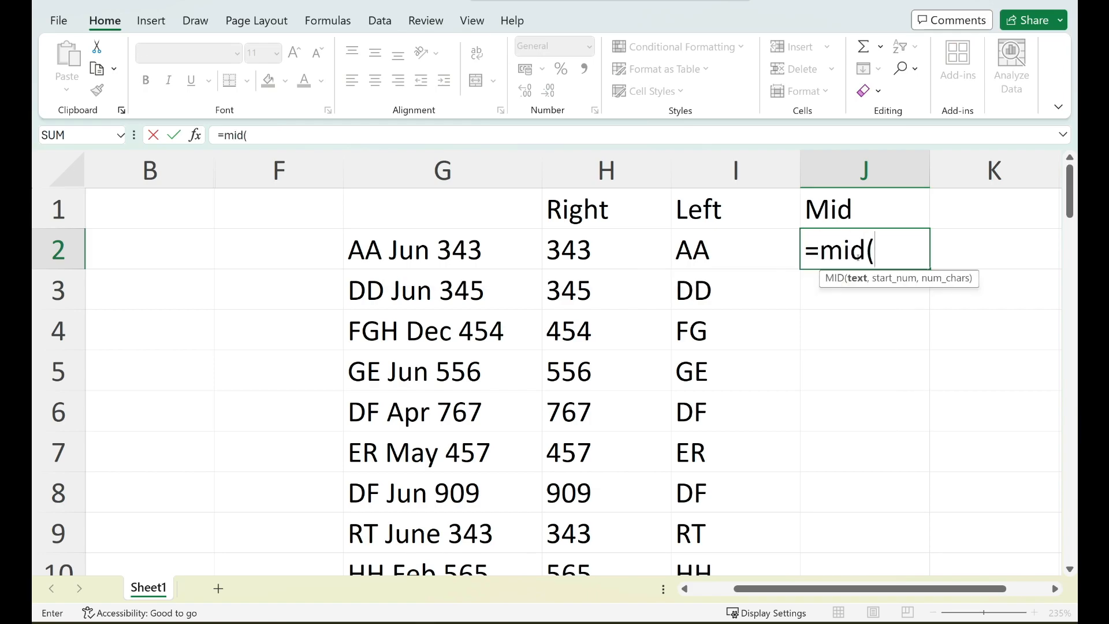
click(432, 254)
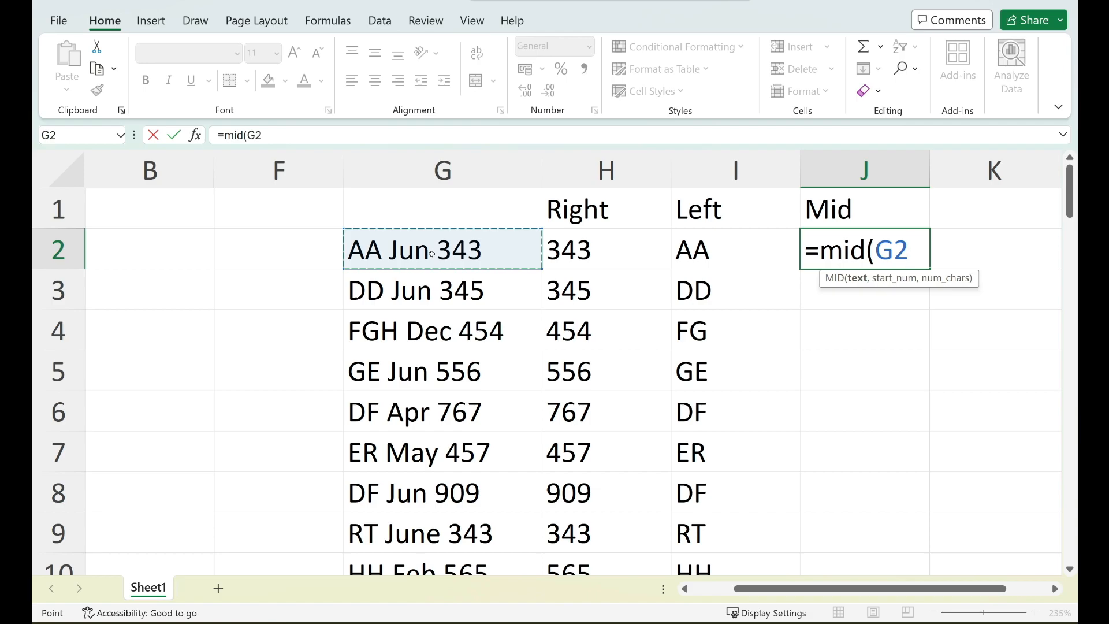
text(,)
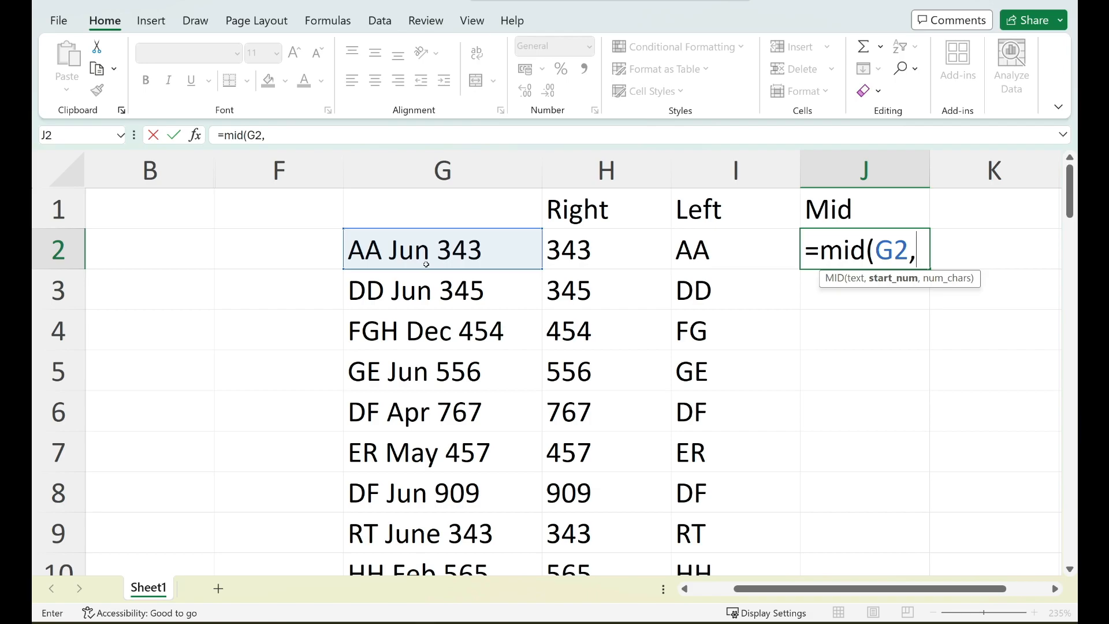
text(4,)
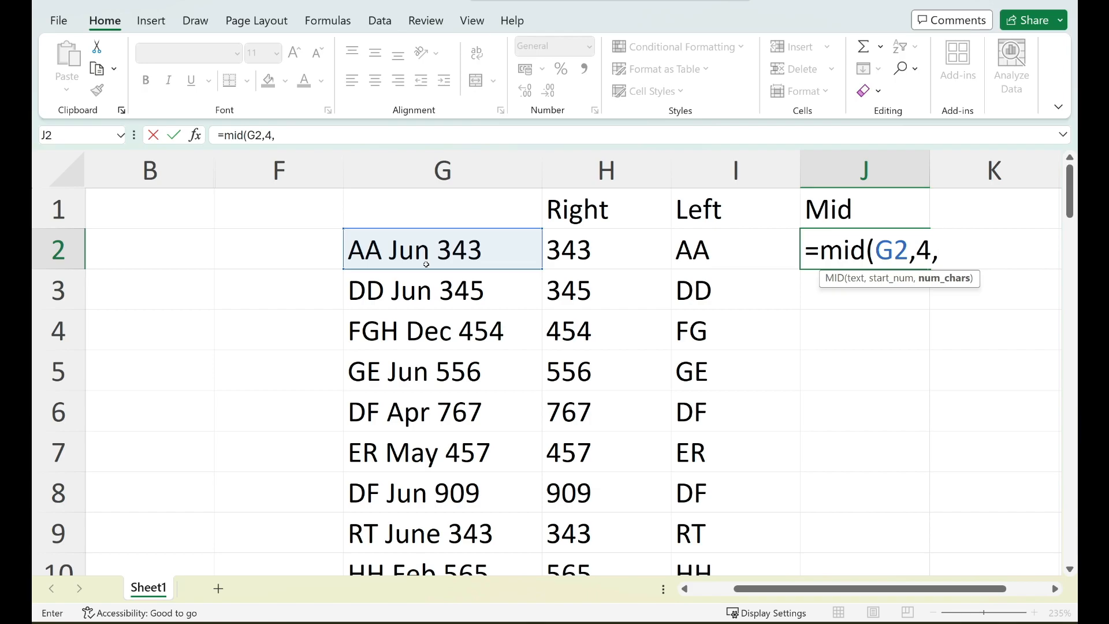
text(3))
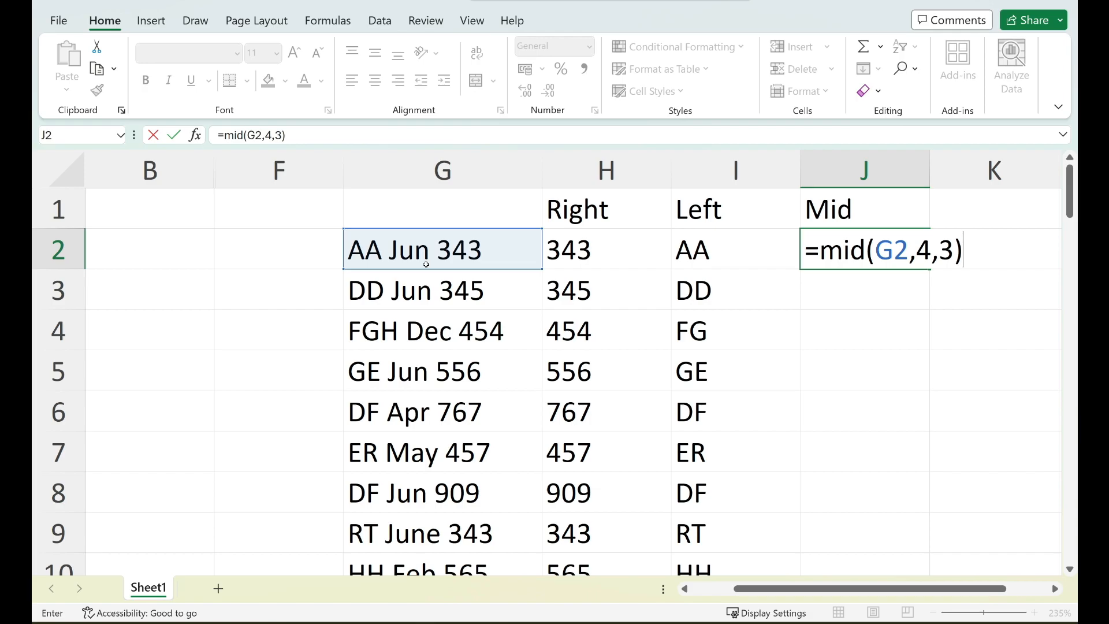
key(Return)
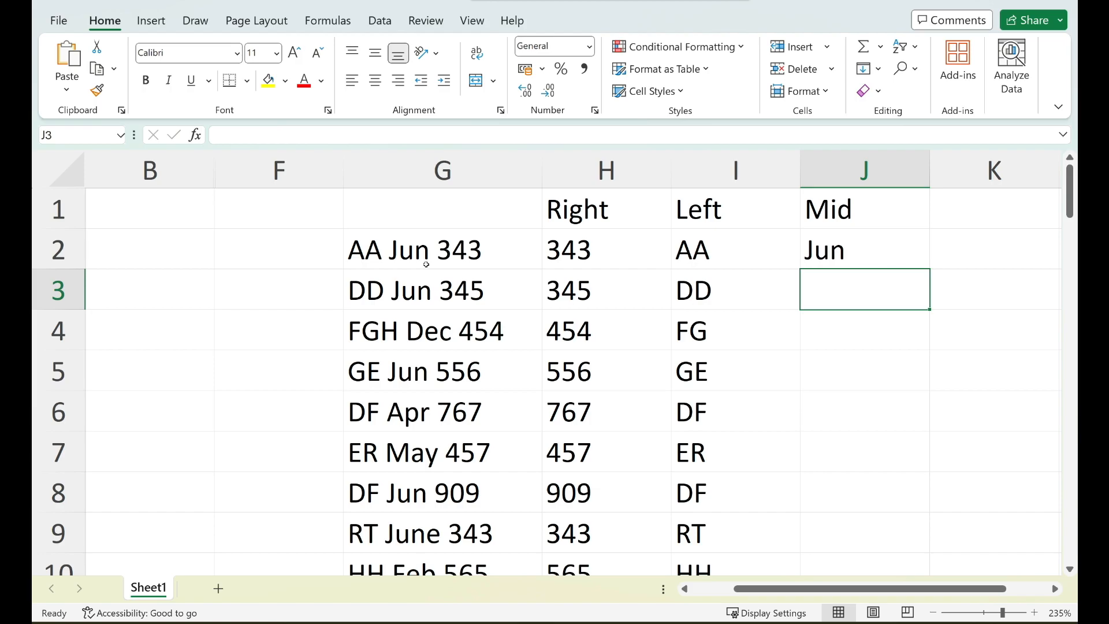
click(872, 254)
double_click(929, 269)
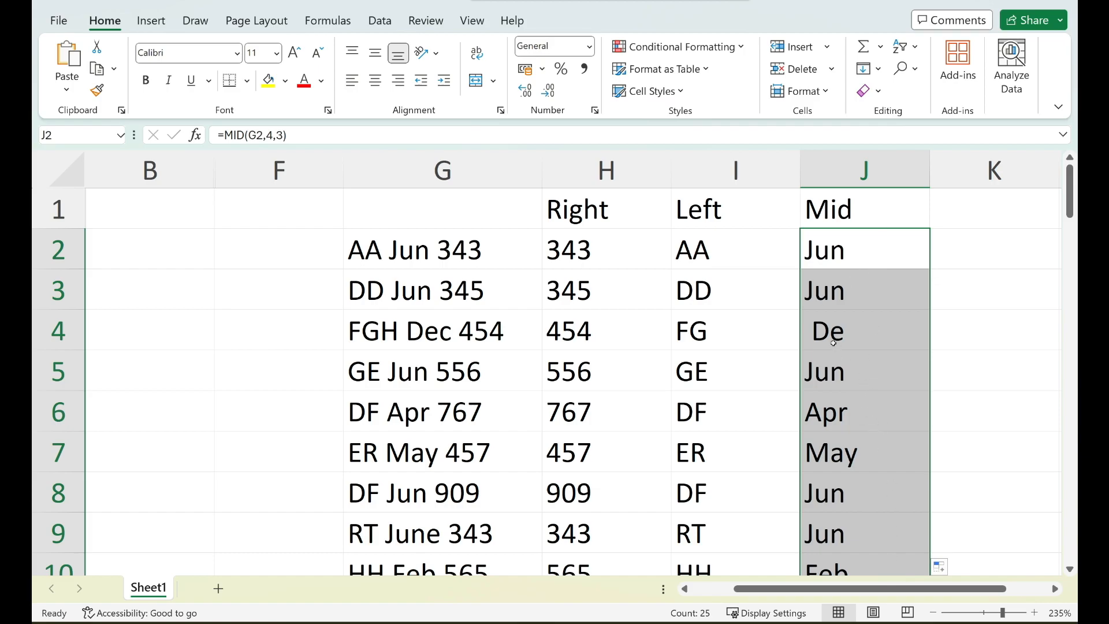
Edit the MID formula in J2 so its start position is 3.
double_click(853, 249)
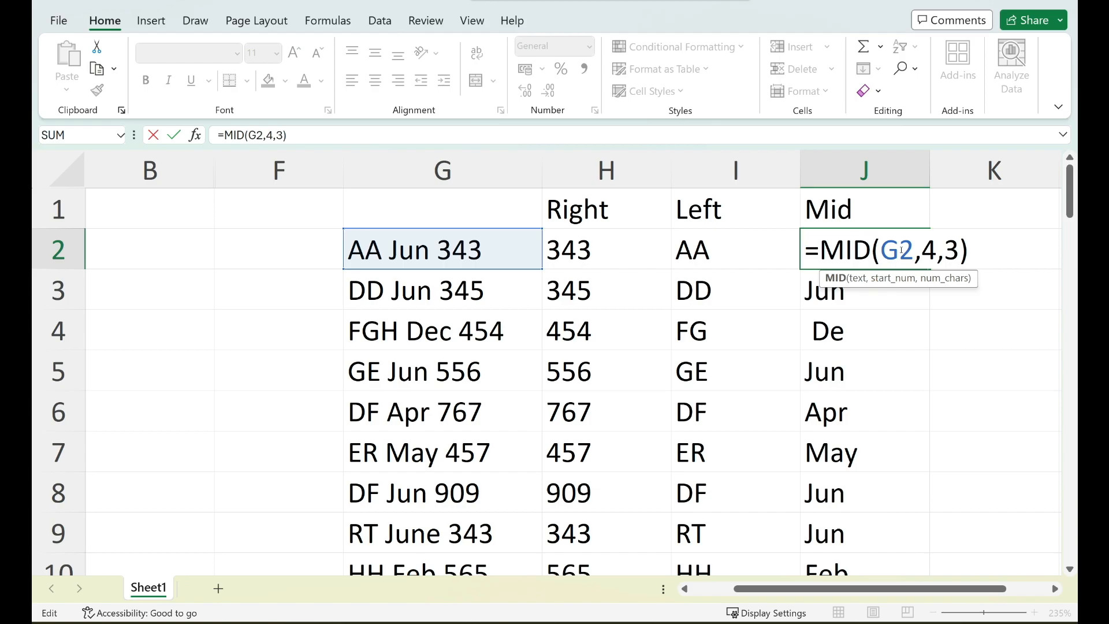
double_click(931, 250)
text(3)
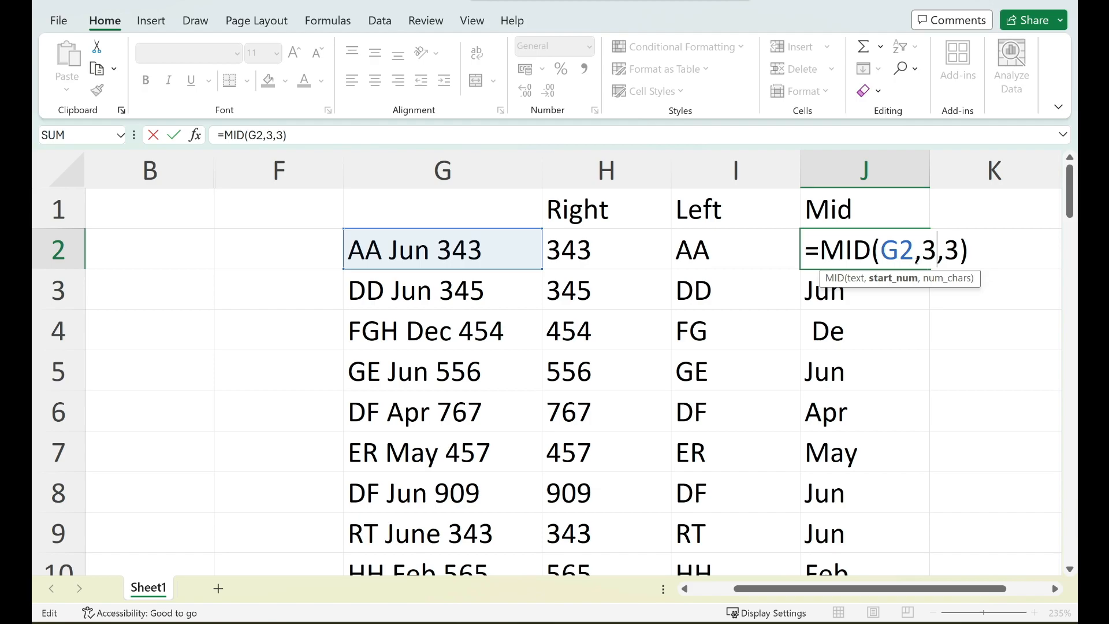
key(Return)
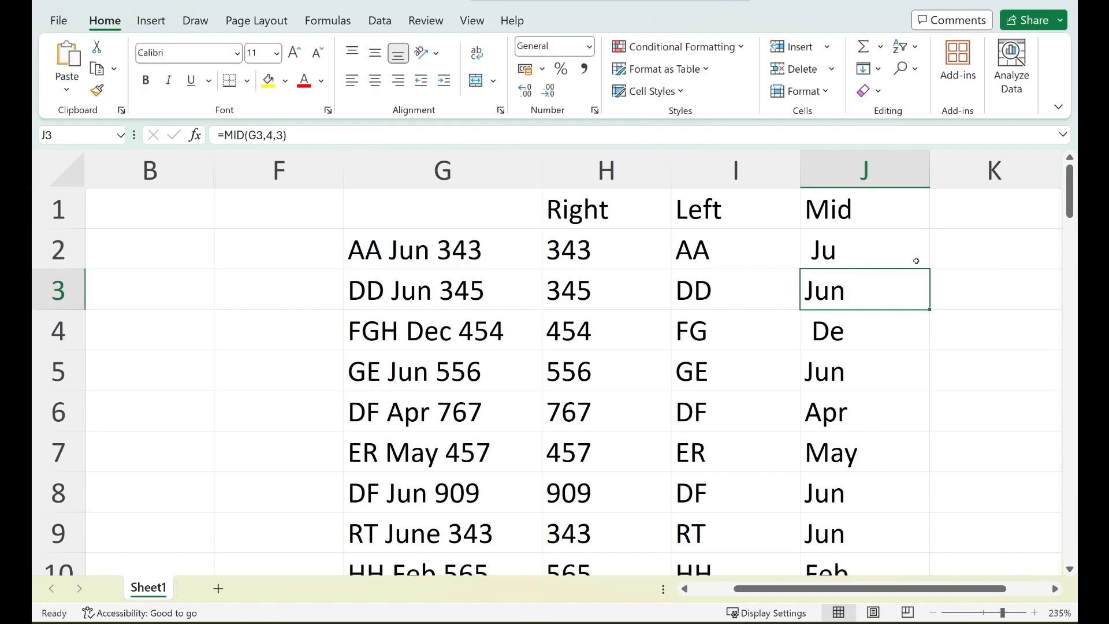
click(834, 248)
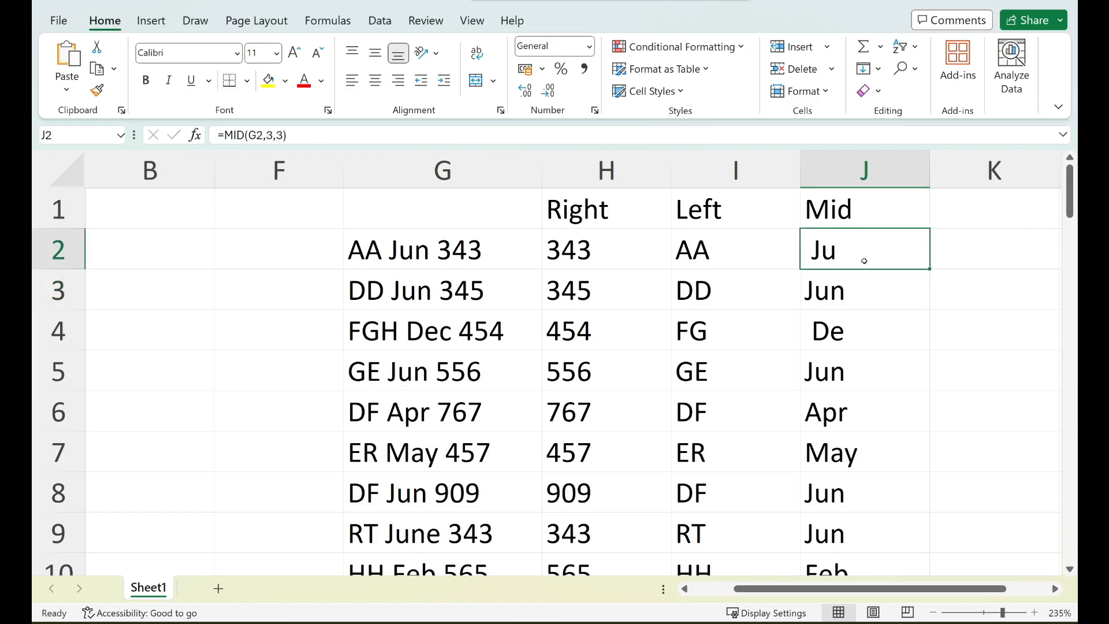